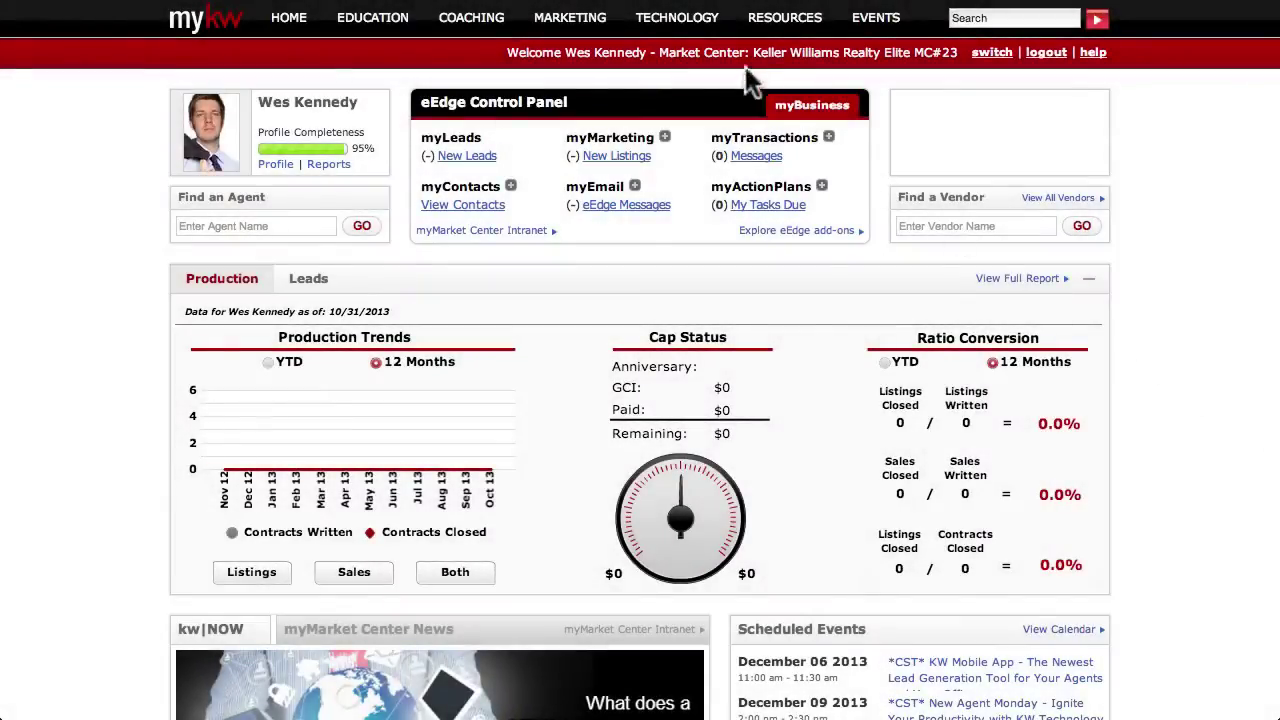
# Step: Change the myKW password via Technology > Change Password, confirm it, verify the recovery email, and submit
pyautogui.moveTo(689, 26)
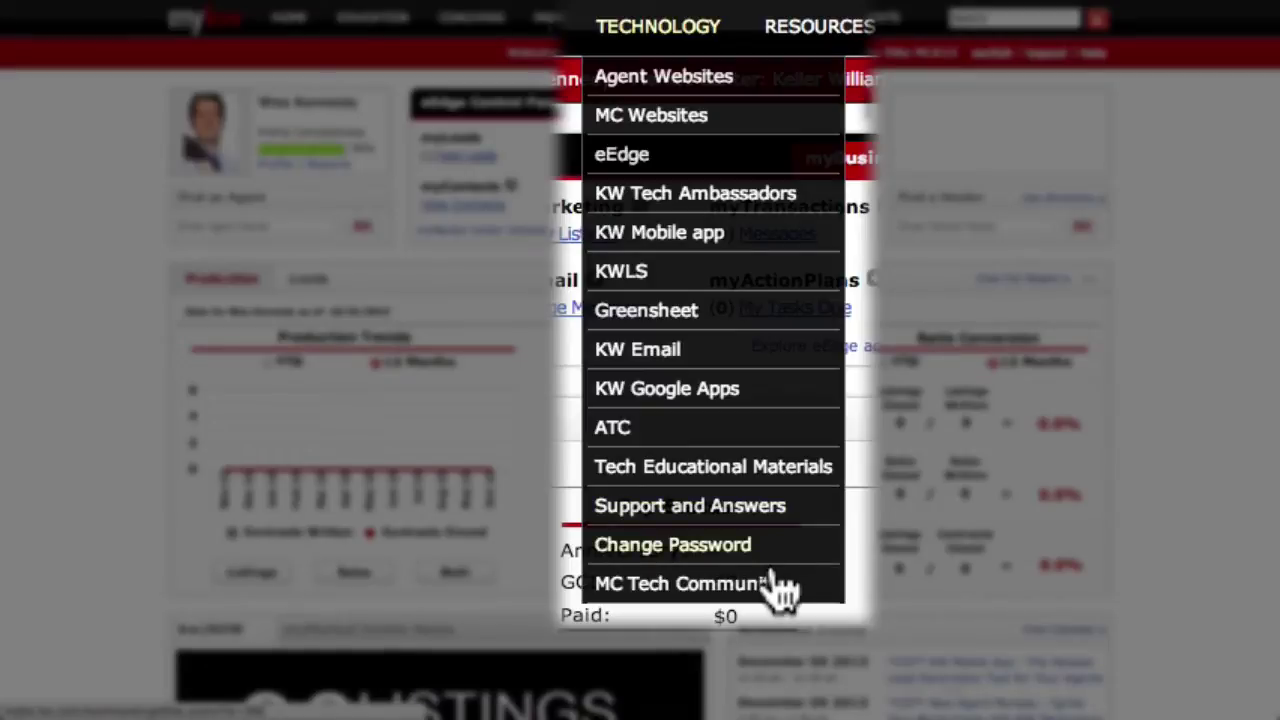
pyautogui.click(766, 548)
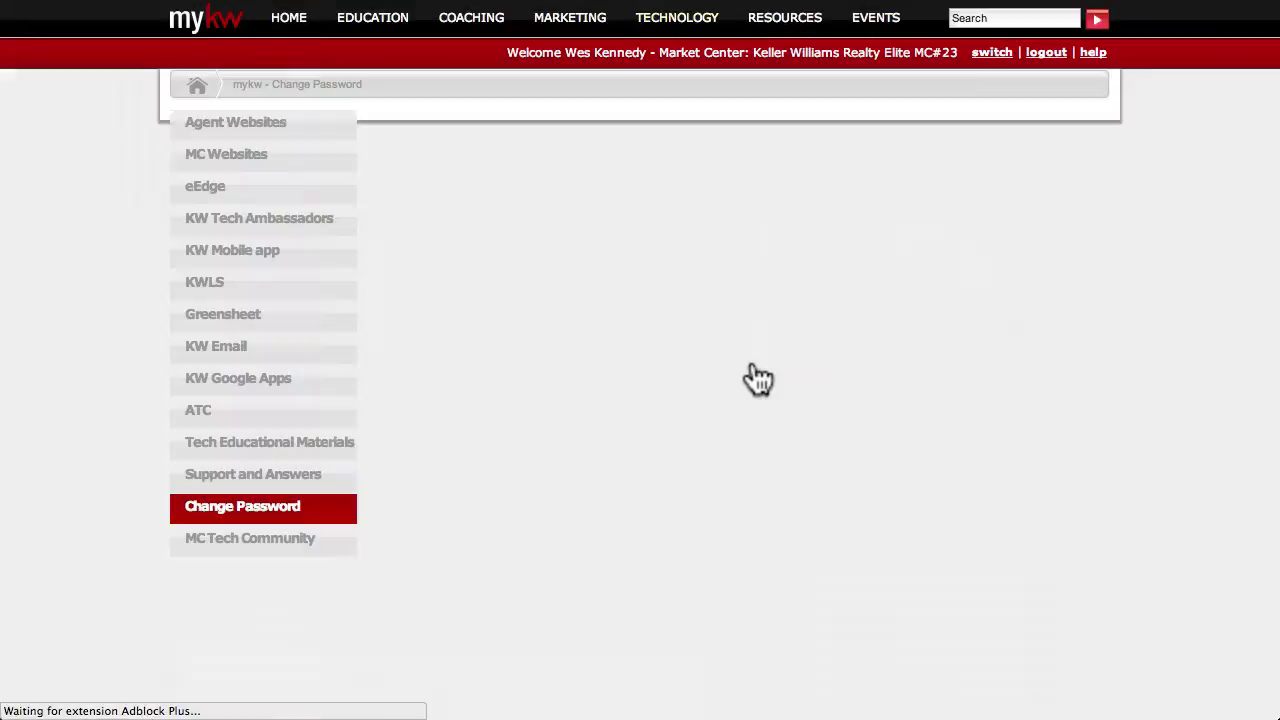
pyautogui.scroll(-5, 785, 370)
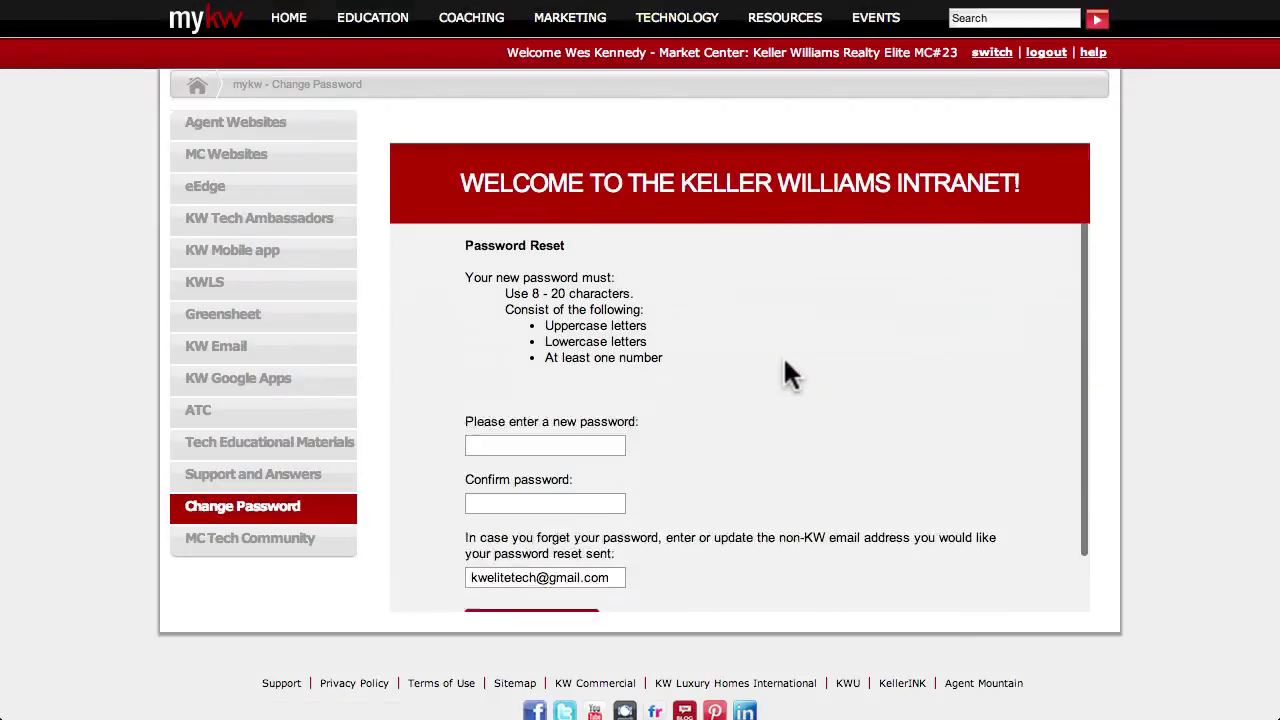
pyautogui.click(605, 367)
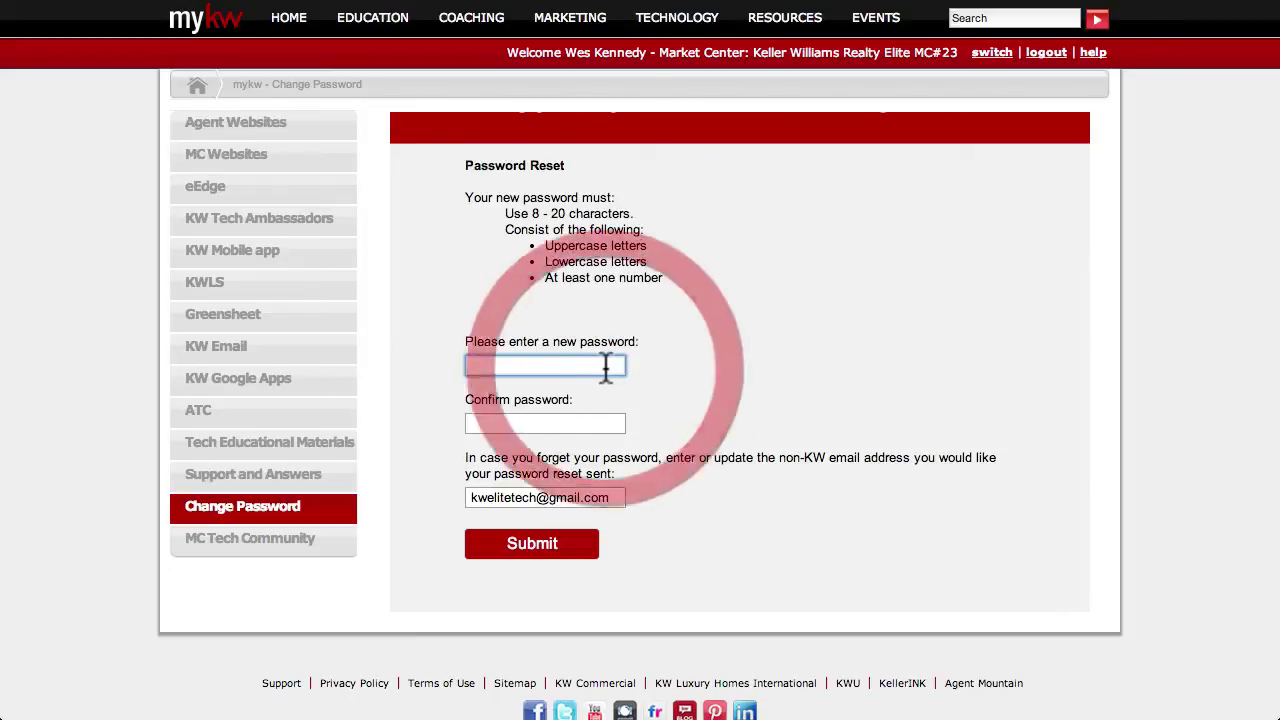
pyautogui.write('••••')
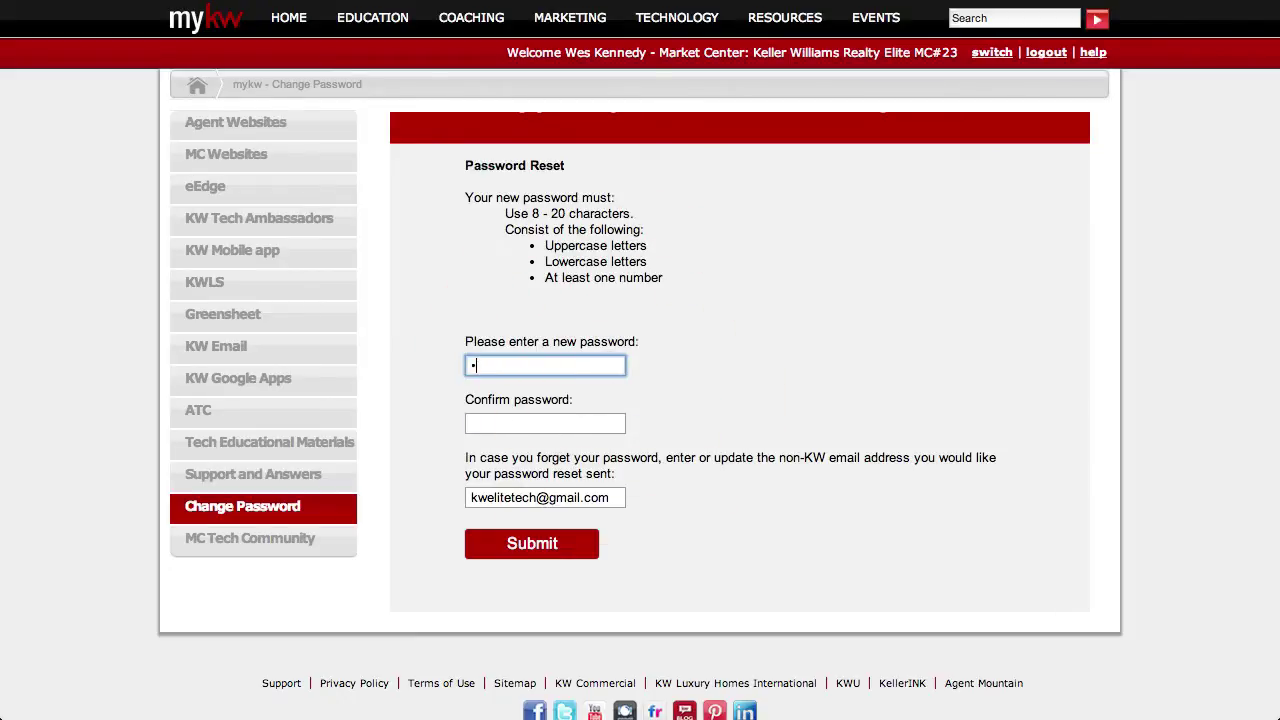
pyautogui.write('••••')
pyautogui.click(545, 423)
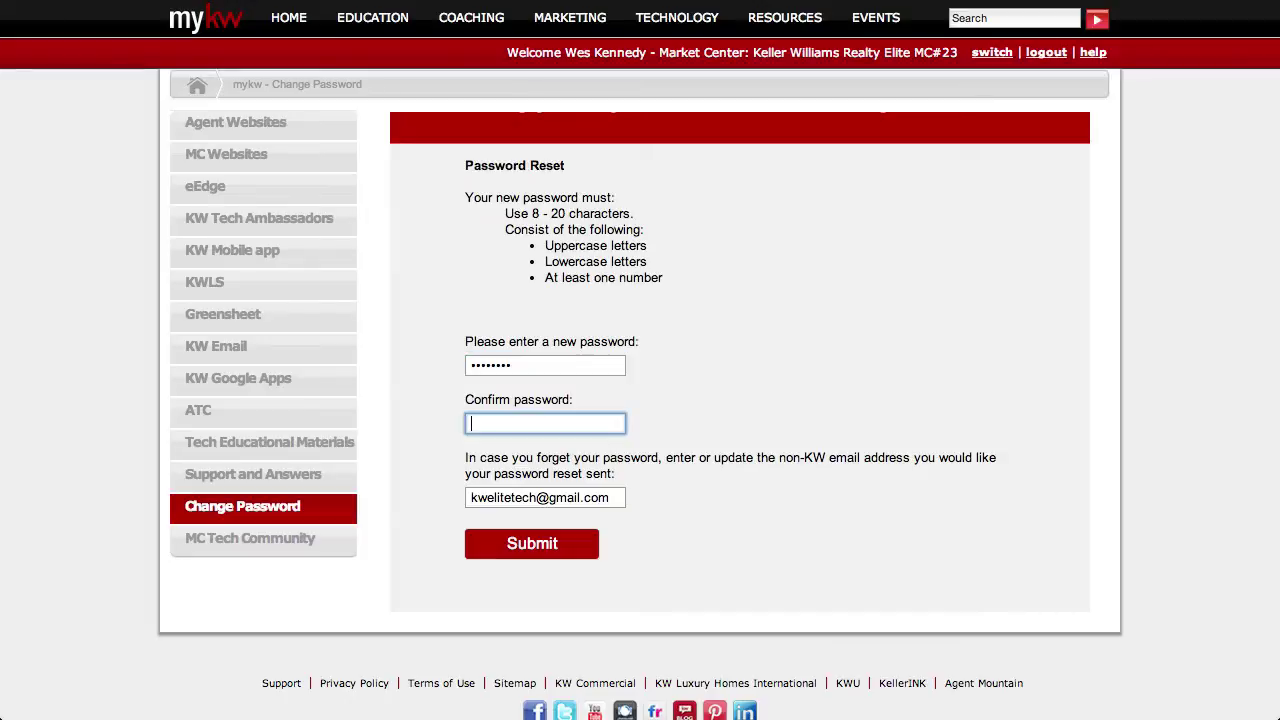
pyautogui.write('••••••••')
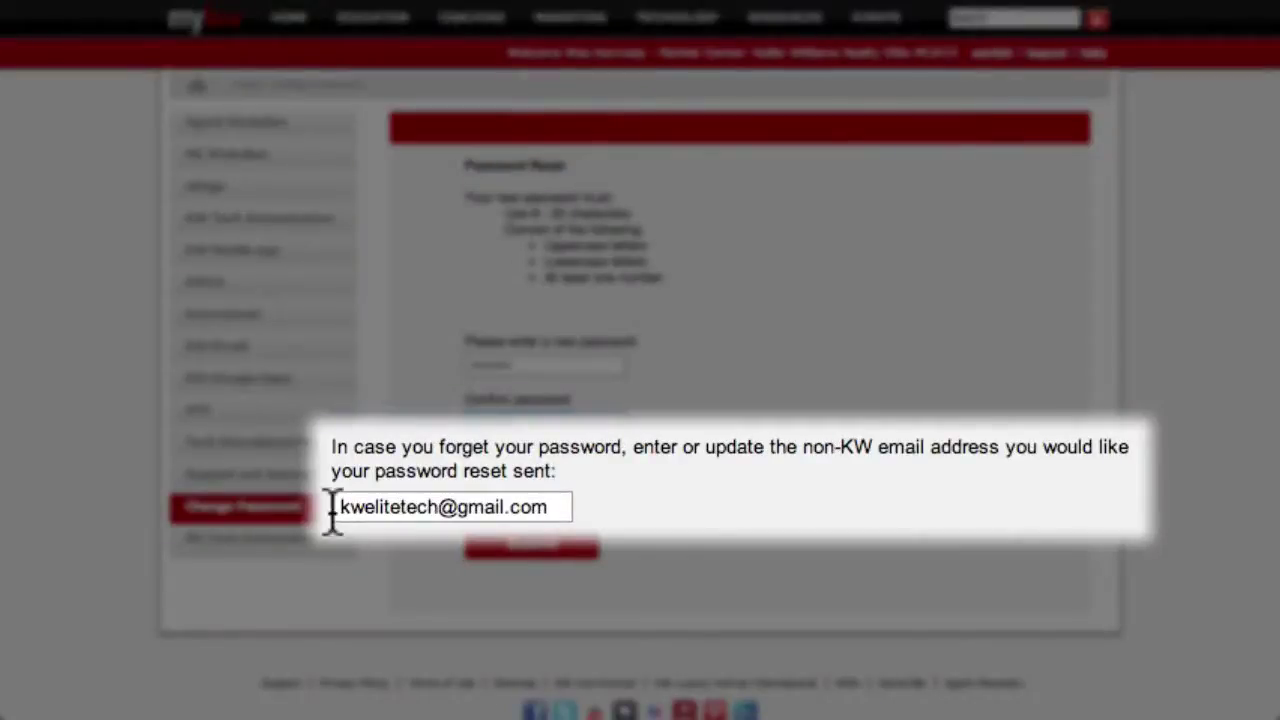
pyautogui.moveTo(336, 508); pyautogui.dragTo(569, 509)
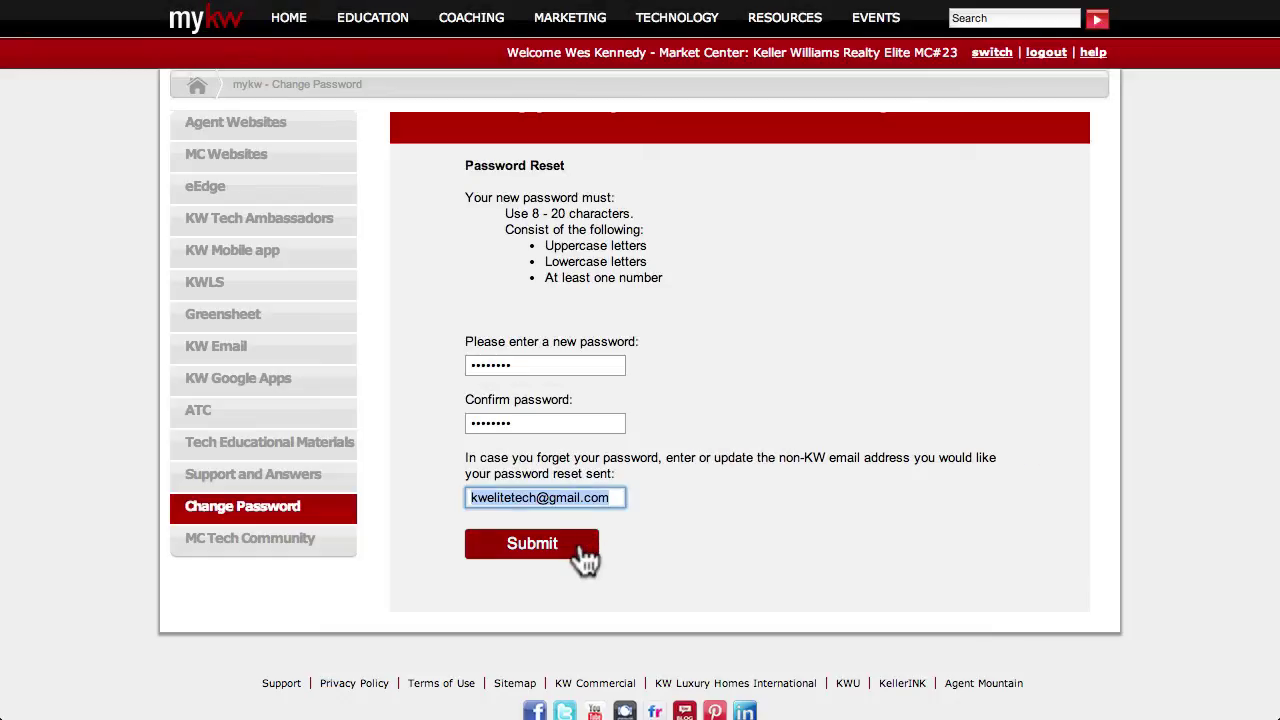
pyautogui.click(580, 549)
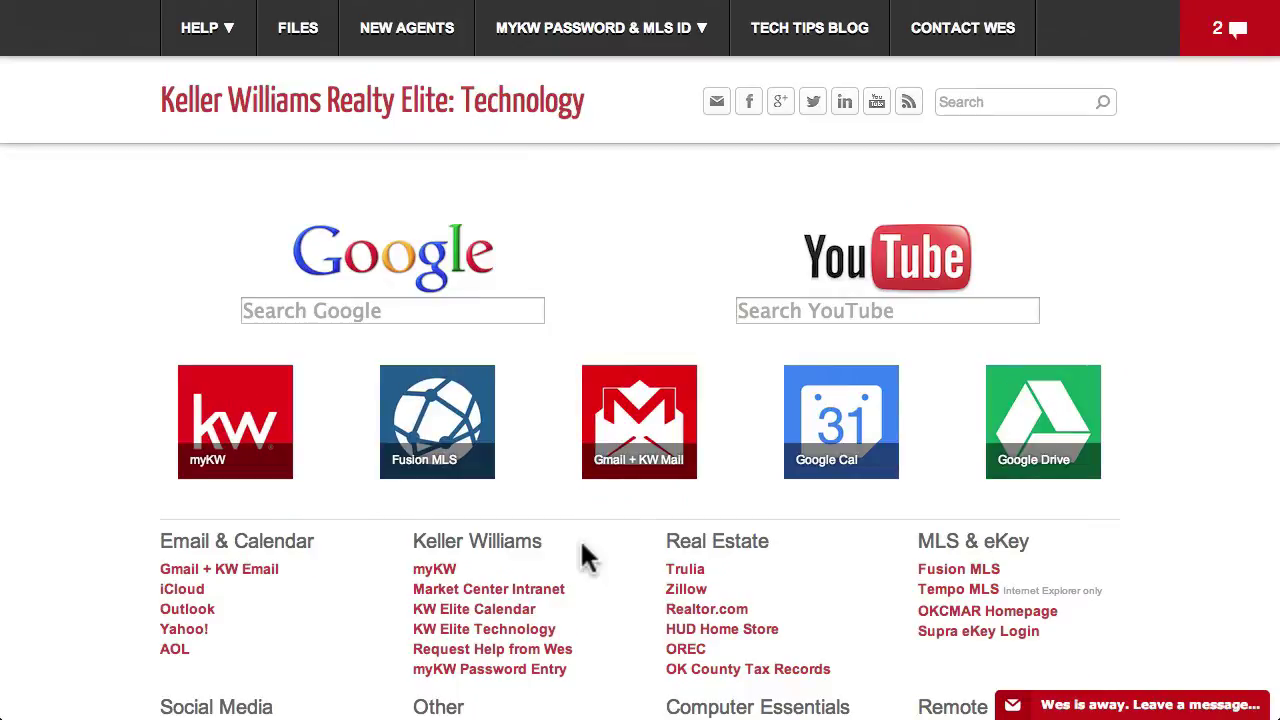
# Step: Open the myKW Username & Password form and enter the agent's first and last name
pyautogui.moveTo(615, 69)
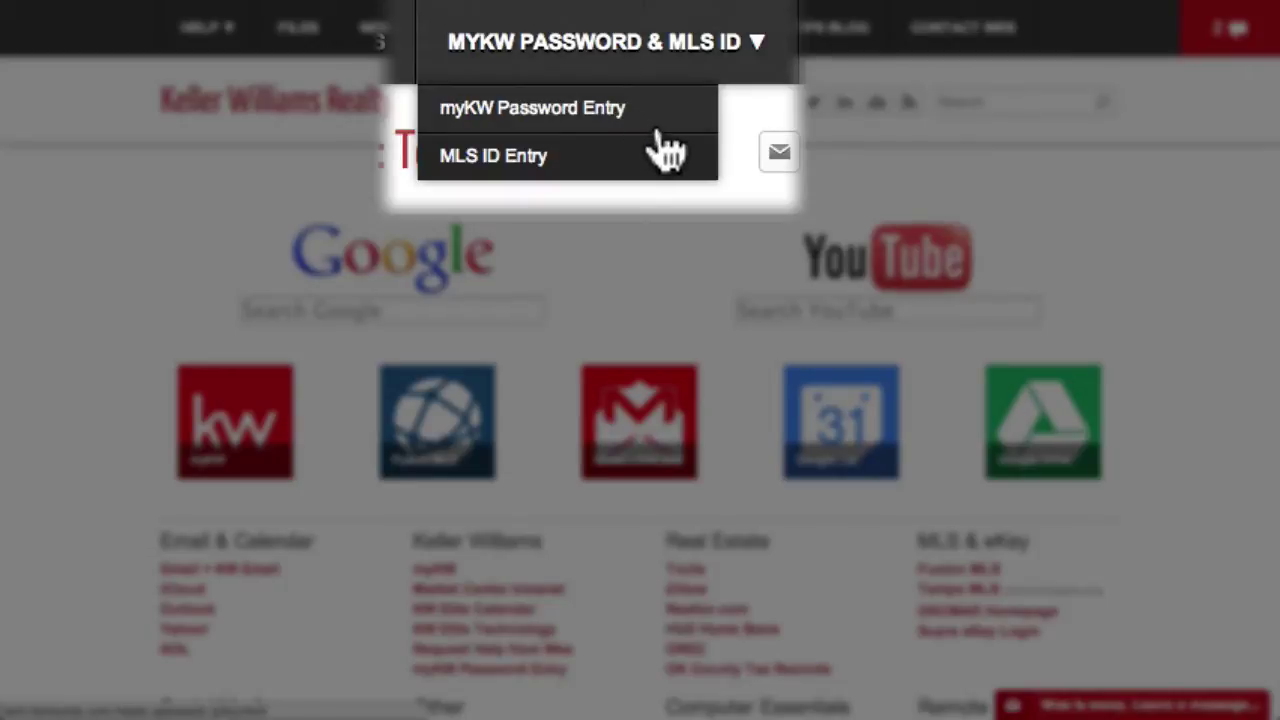
pyautogui.click(660, 130)
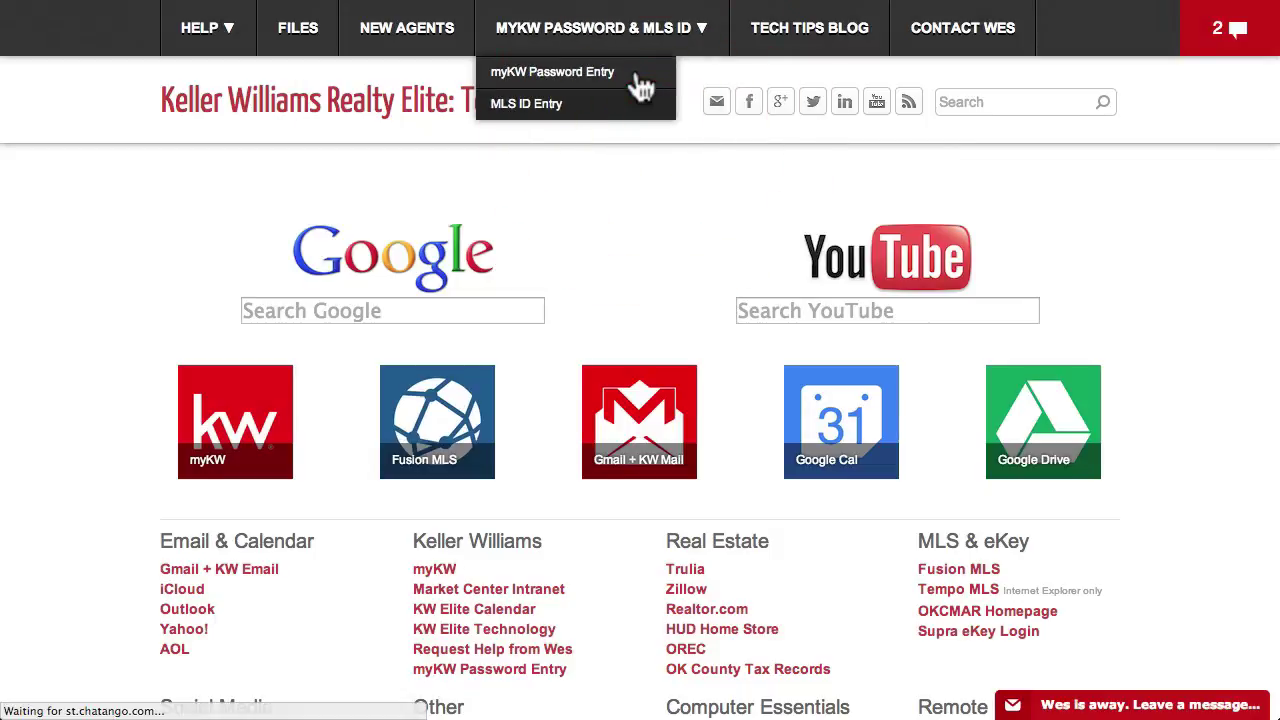
pyautogui.click(718, 306)
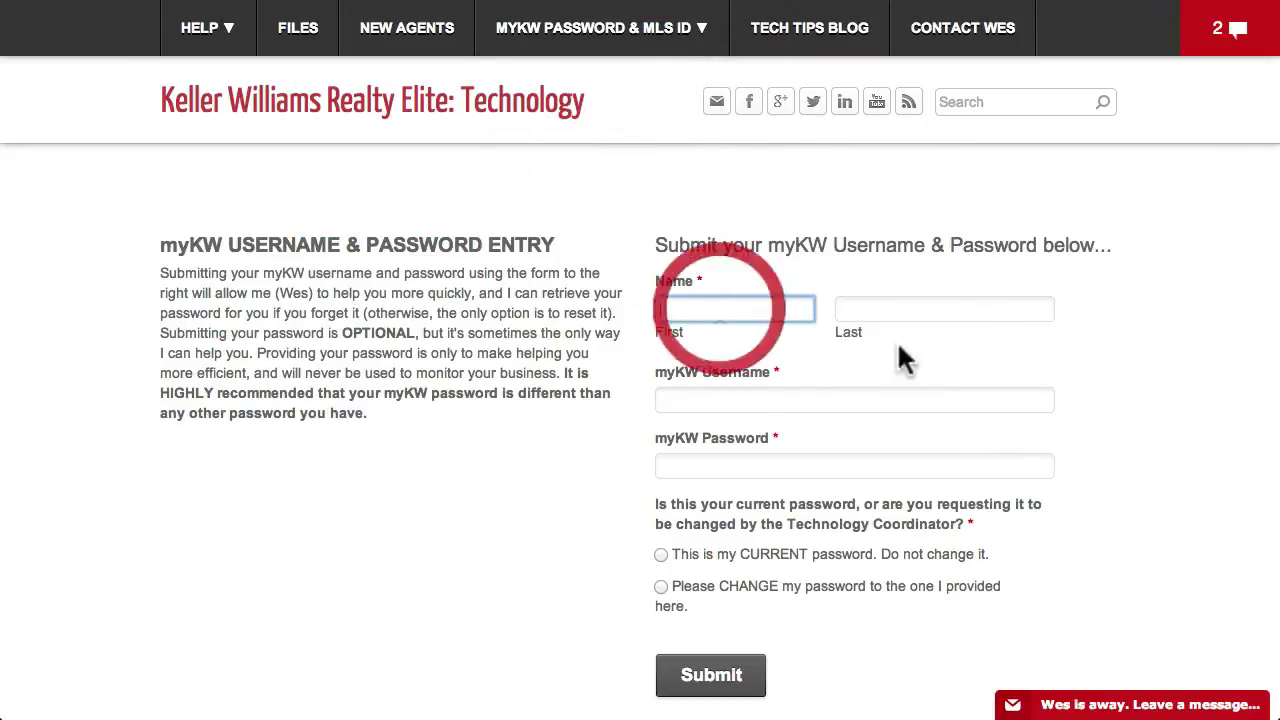
pyautogui.press('Tab')
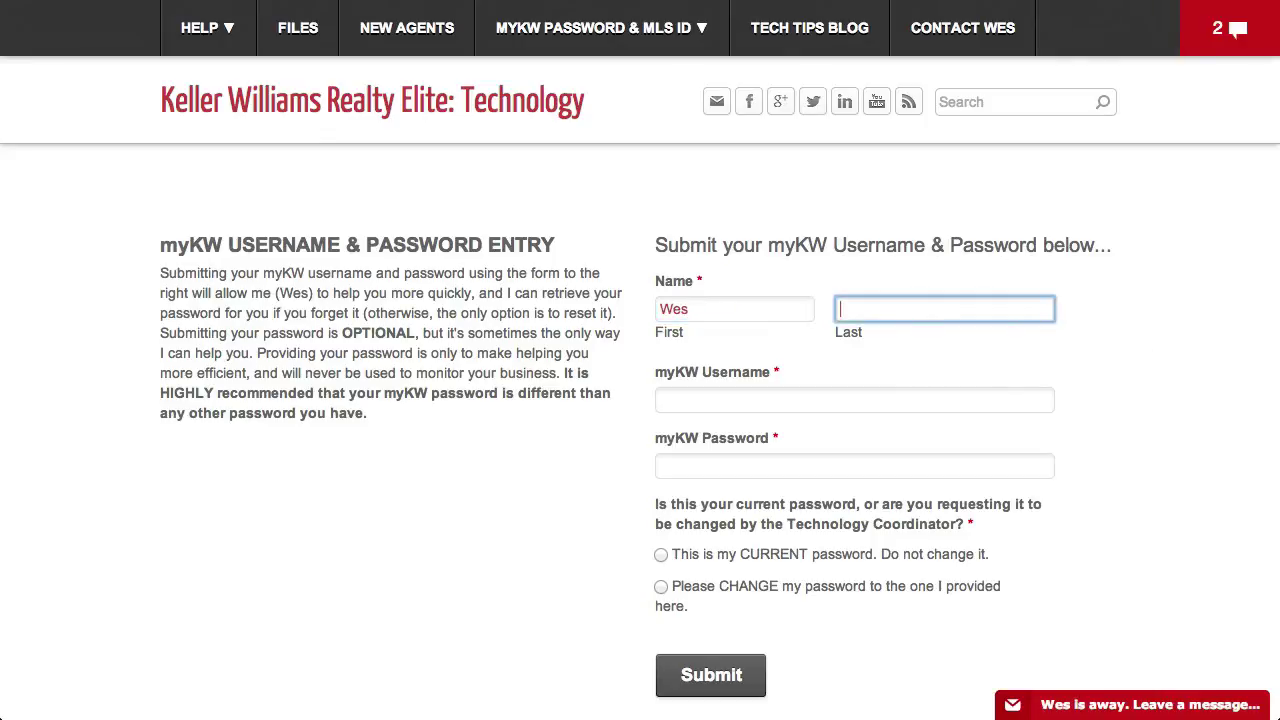
# Step: Enter the myKW username and password, mark it as the current password, and submit
pyautogui.press('Tab')
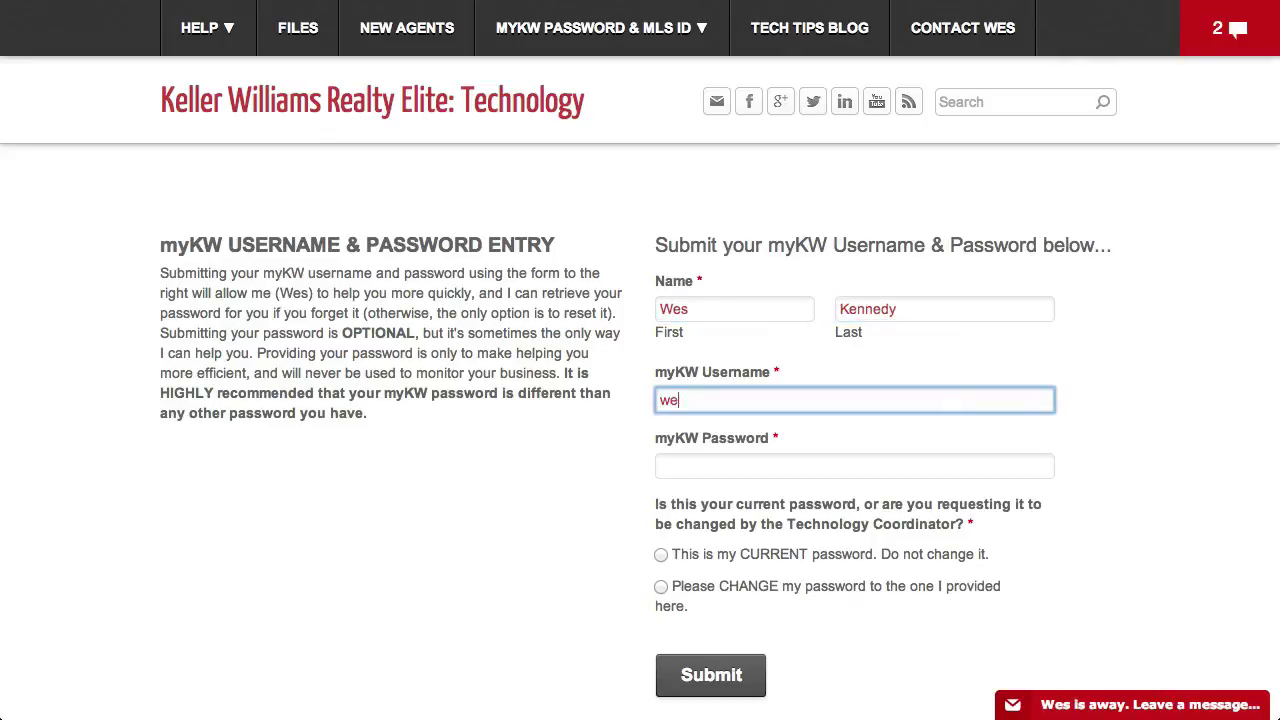
pyautogui.press('Tab')
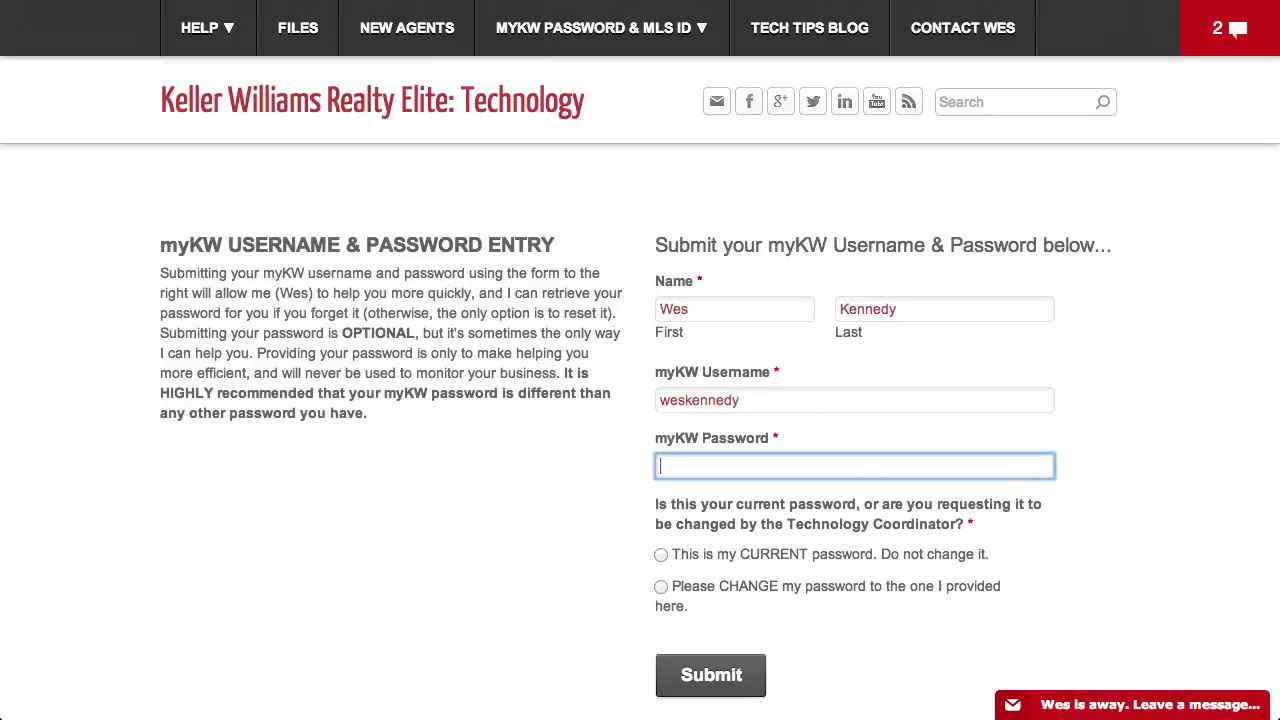
pyautogui.write('MyPassword12')
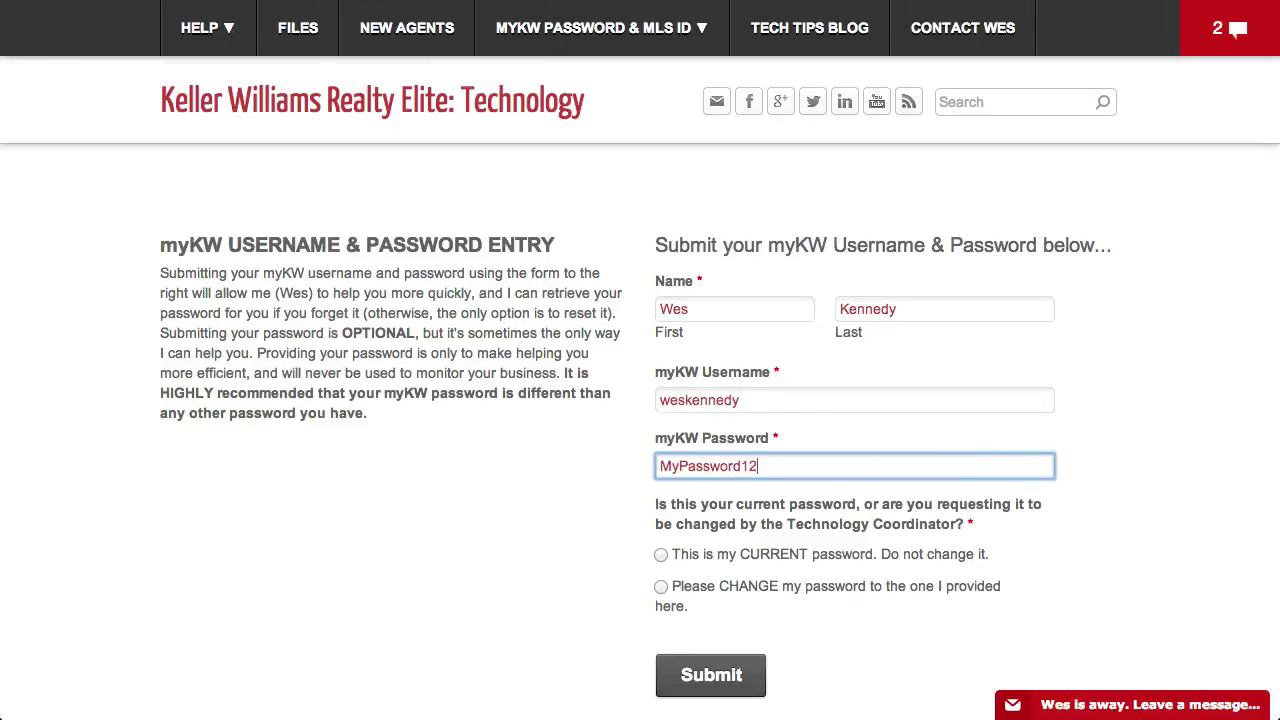
pyautogui.write('34')
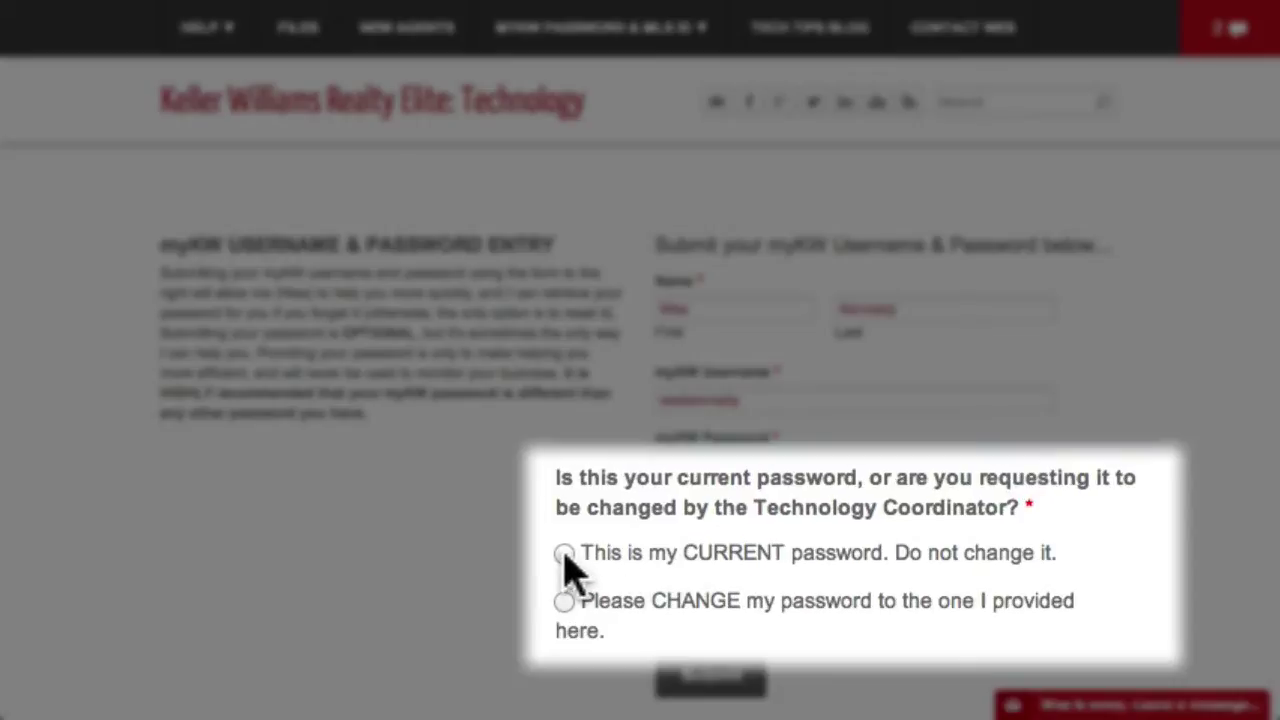
pyautogui.click(661, 554)
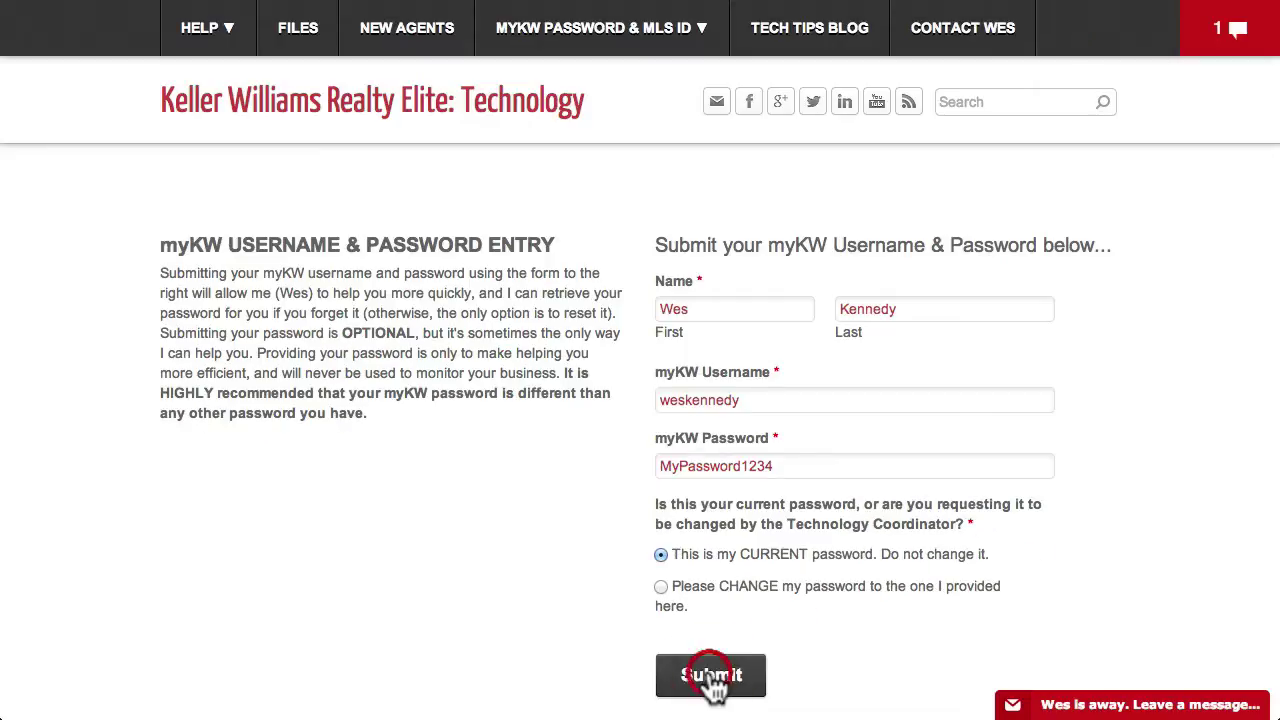
pyautogui.click(710, 676)
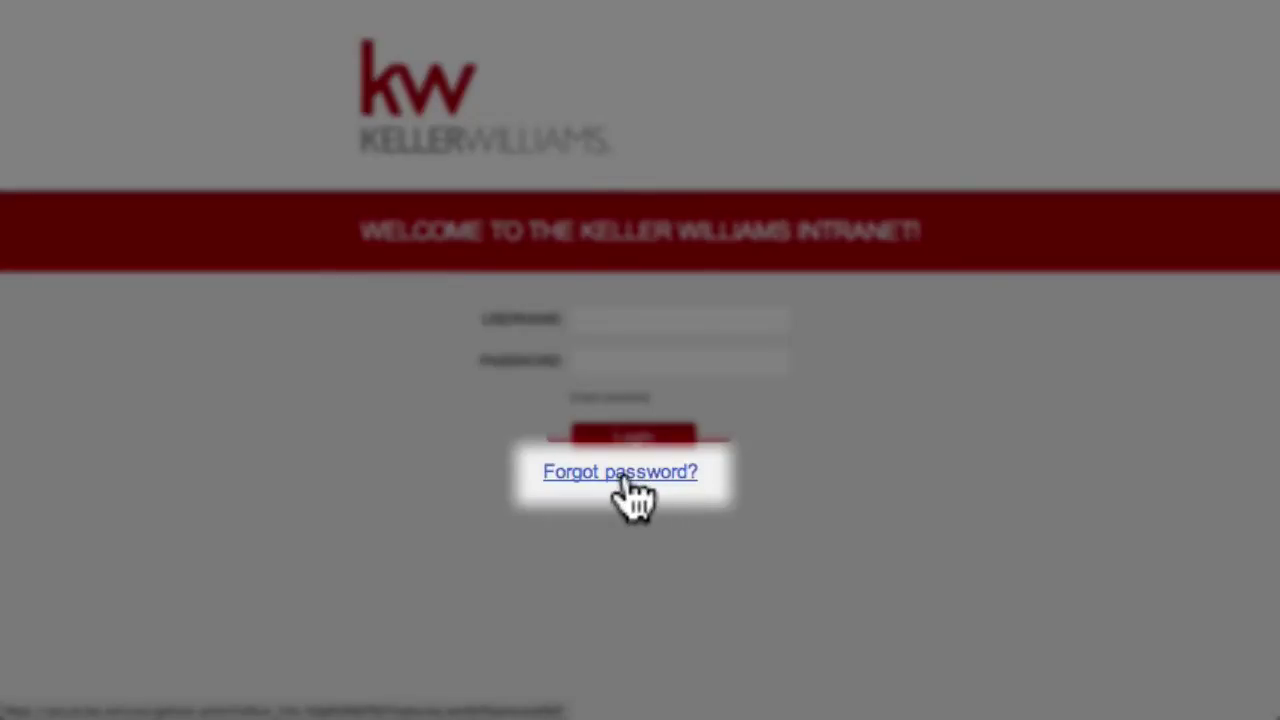
# Step: Request a myKW password reset for the account username and send the link to the recovery email
pyautogui.click(624, 474)
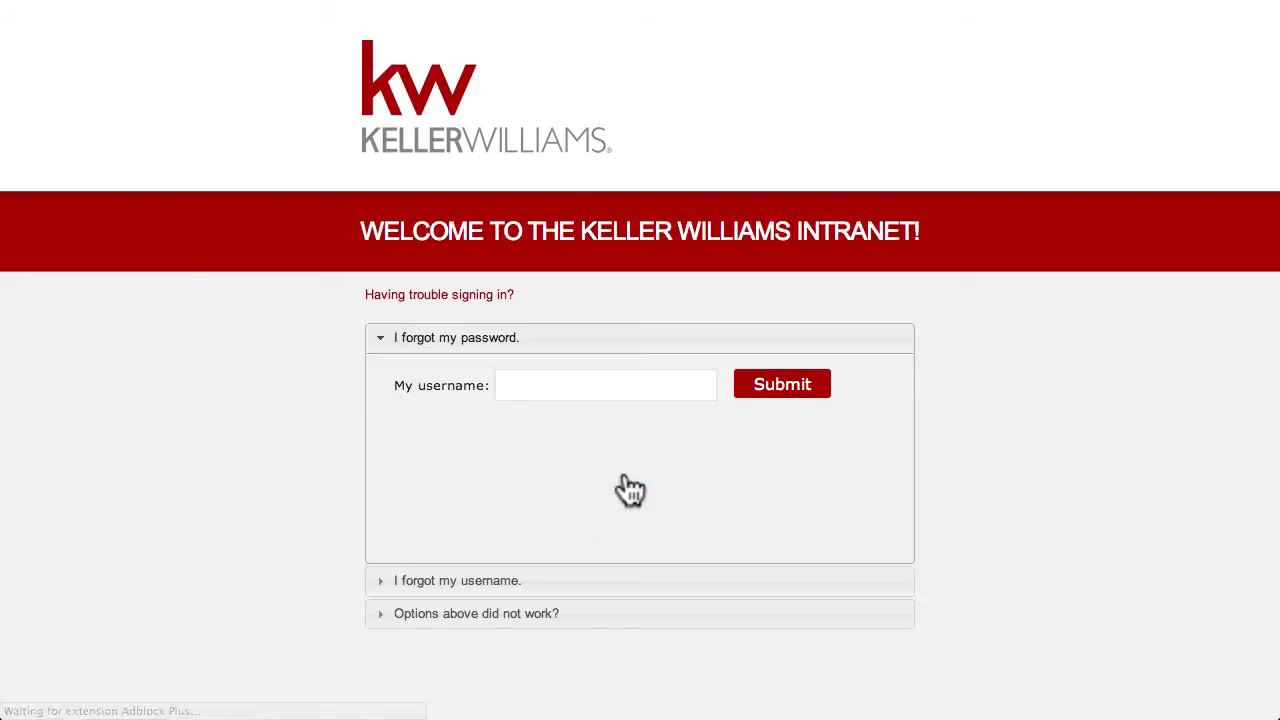
pyautogui.click(628, 388)
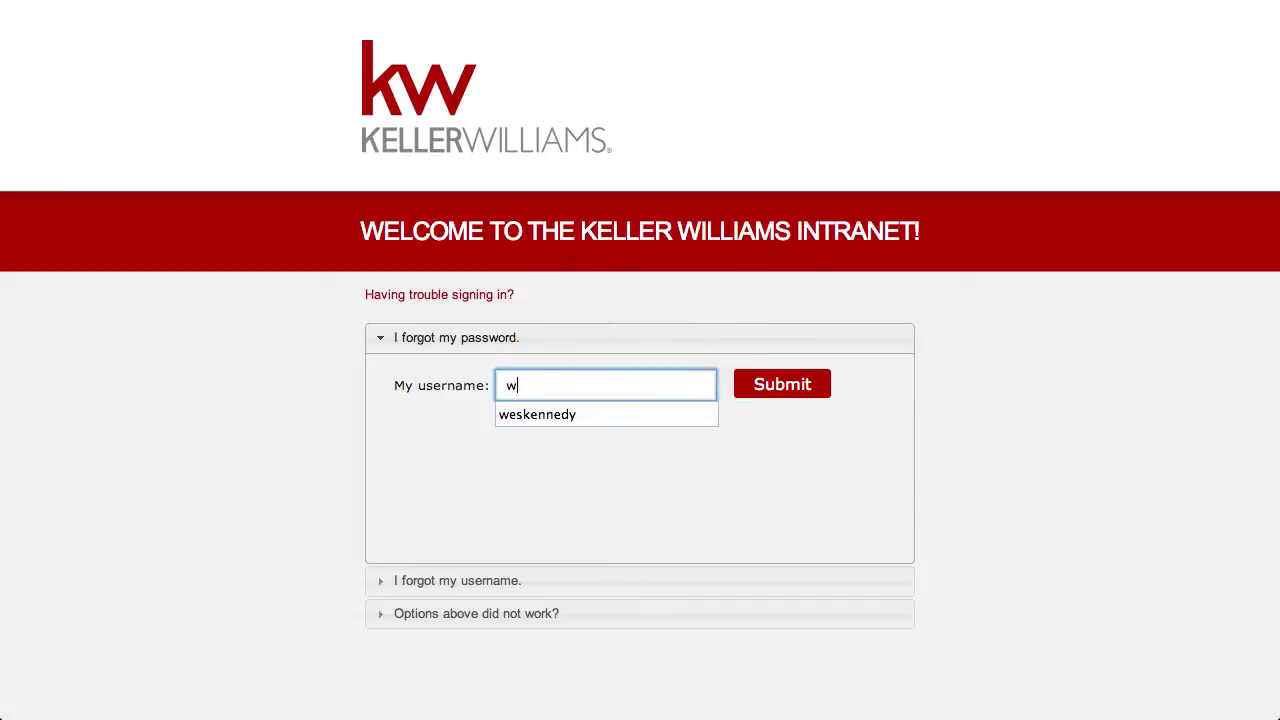
pyautogui.click(780, 390)
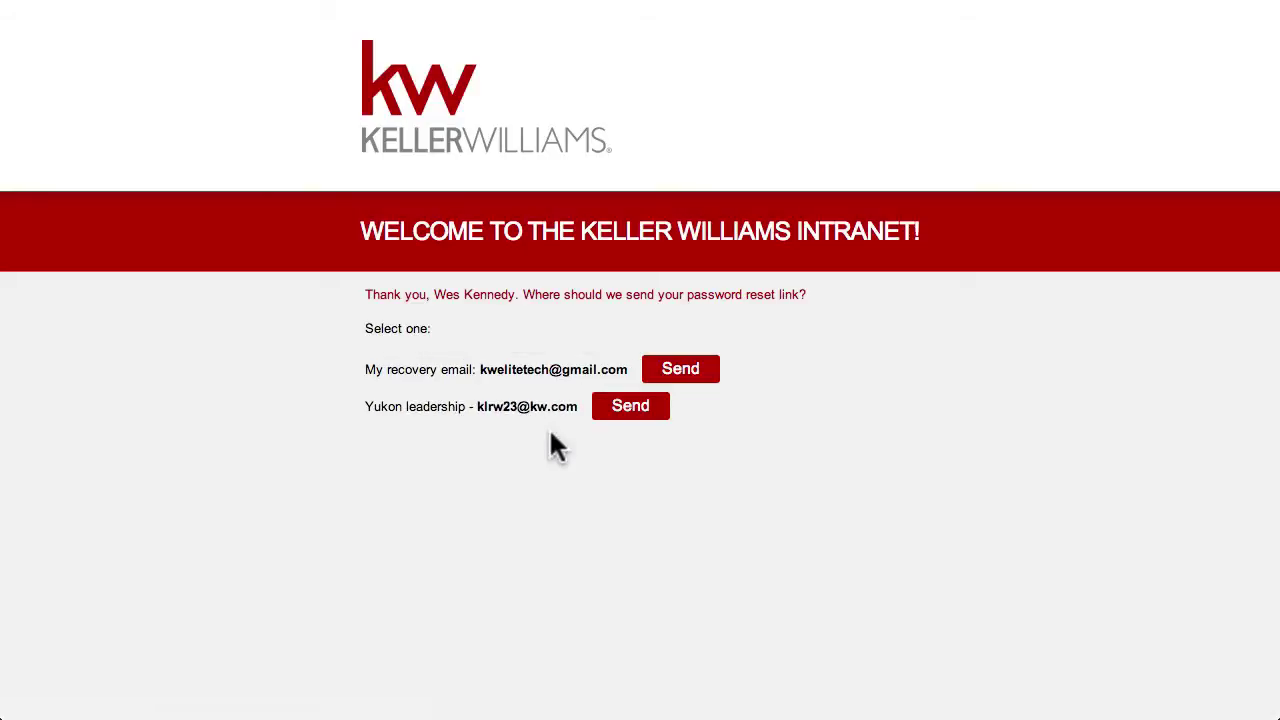
pyautogui.click(689, 376)
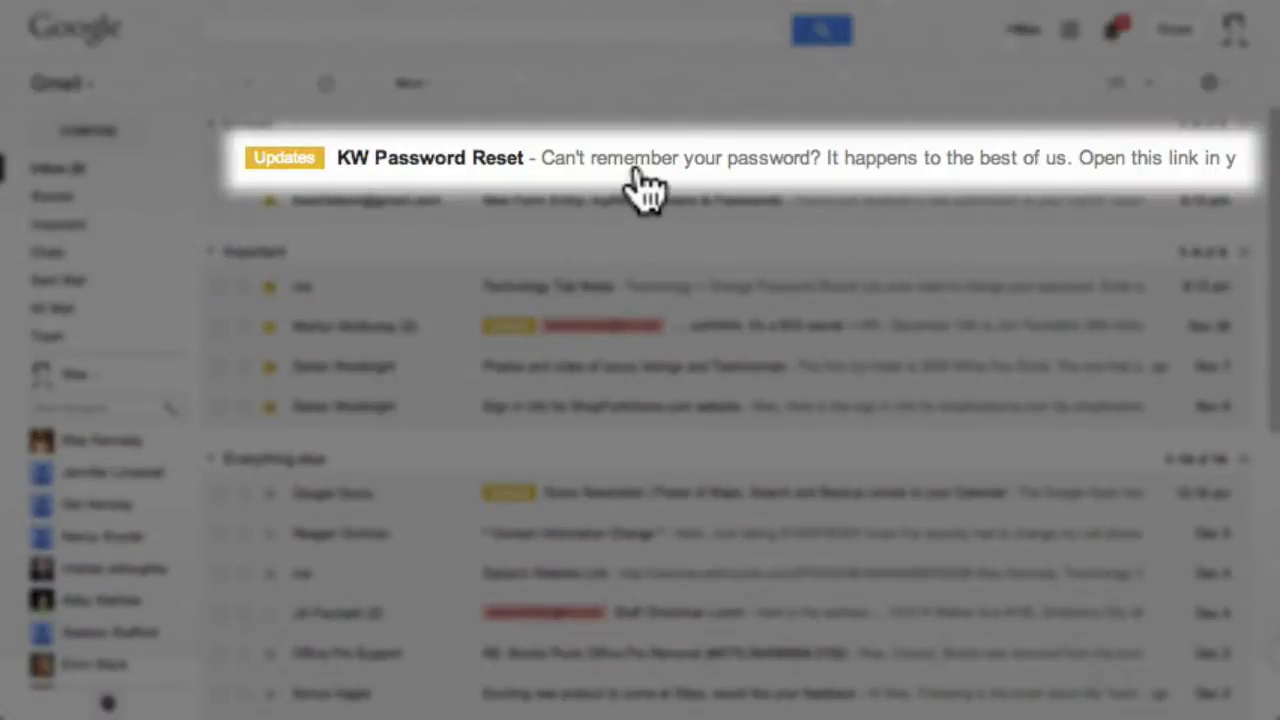
# Step: Open the KW Password Reset email in Gmail and follow its secure.kw.com reset link
pyautogui.click(640, 180)
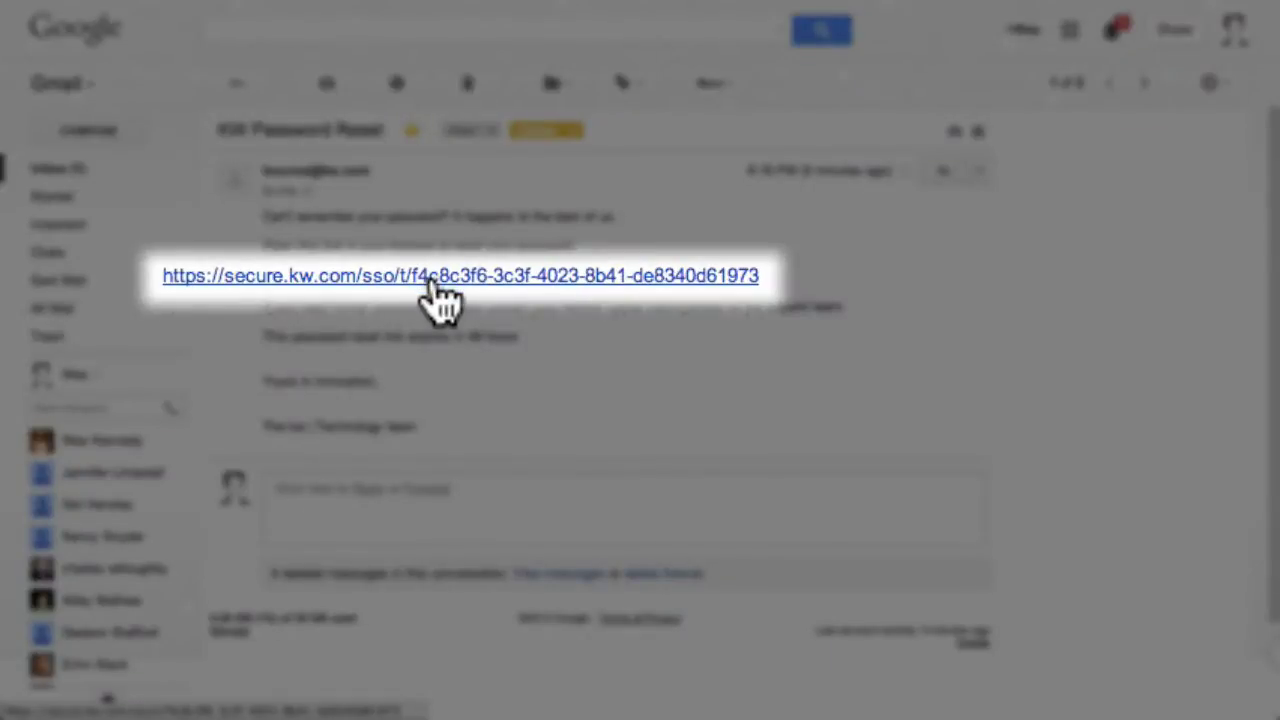
pyautogui.click(432, 278)
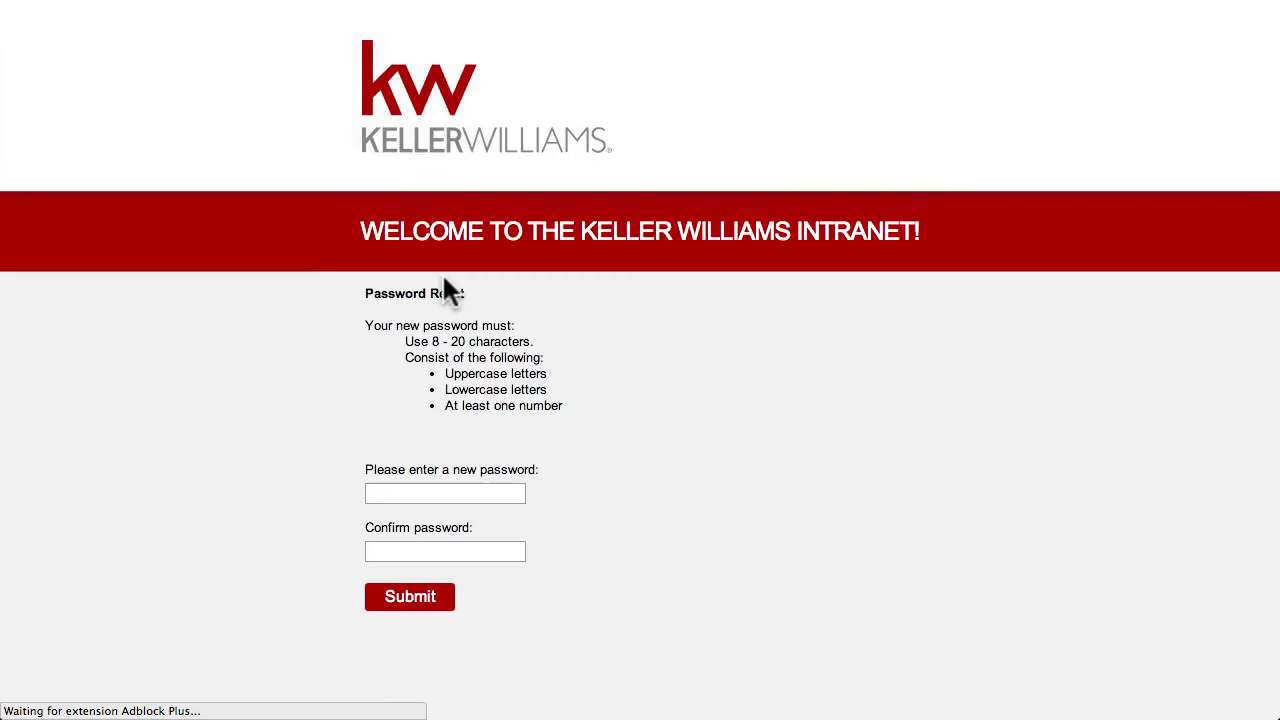
# Step: Enter and confirm the new intranet password on the reset page, then submit it
pyautogui.click(491, 490)
pyautogui.write('K')
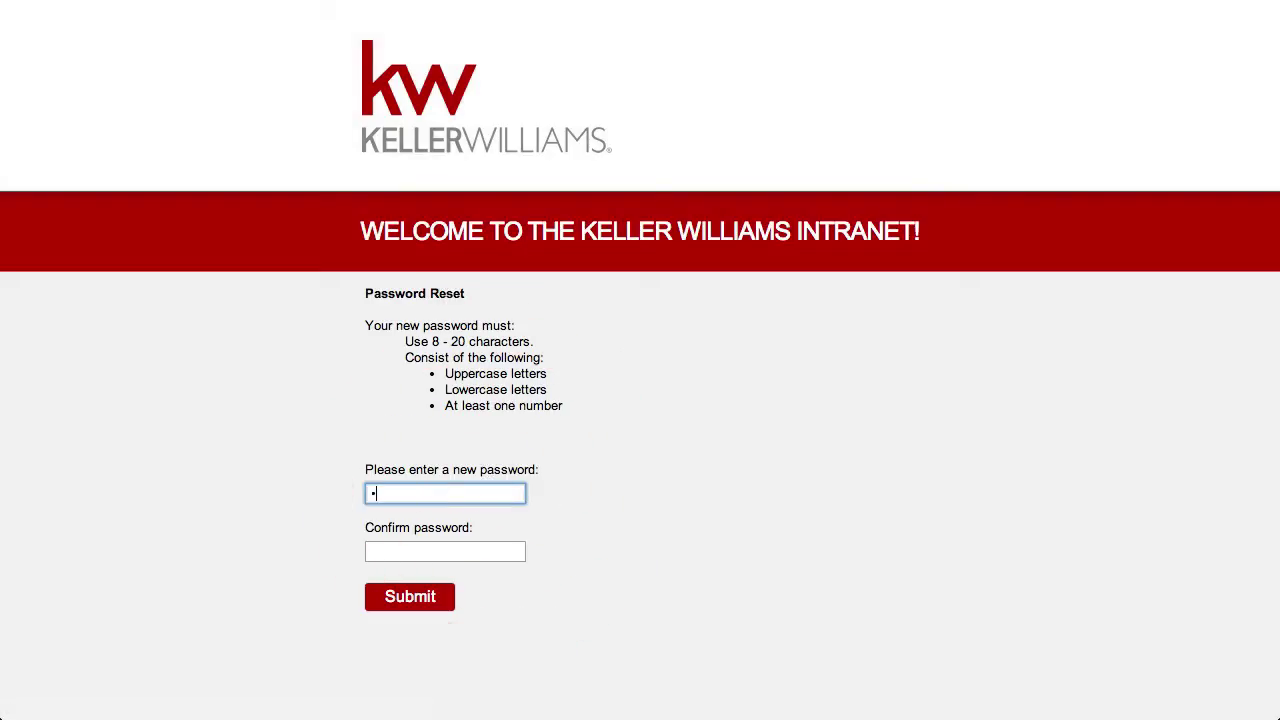
pyautogui.write('•••••••')
pyautogui.click(445, 551)
pyautogui.write('•••••')
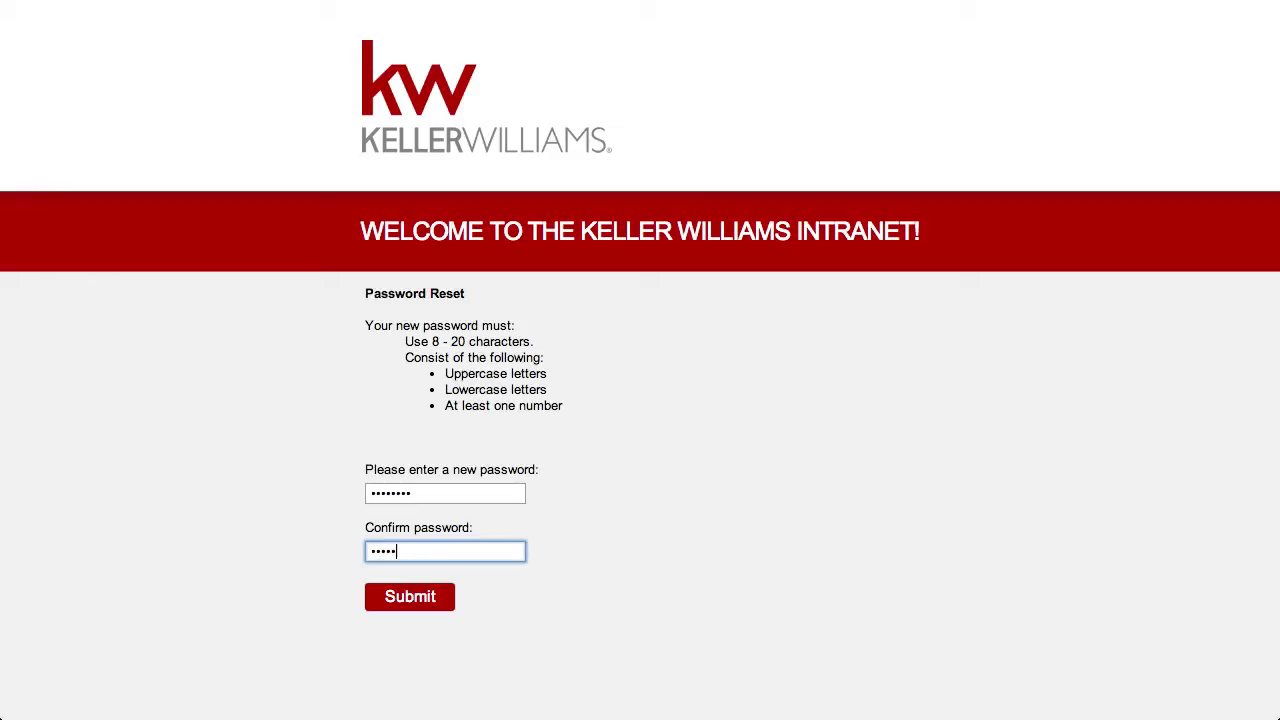
pyautogui.write('•••')
pyautogui.click(412, 602)
pyautogui.click(412, 602)
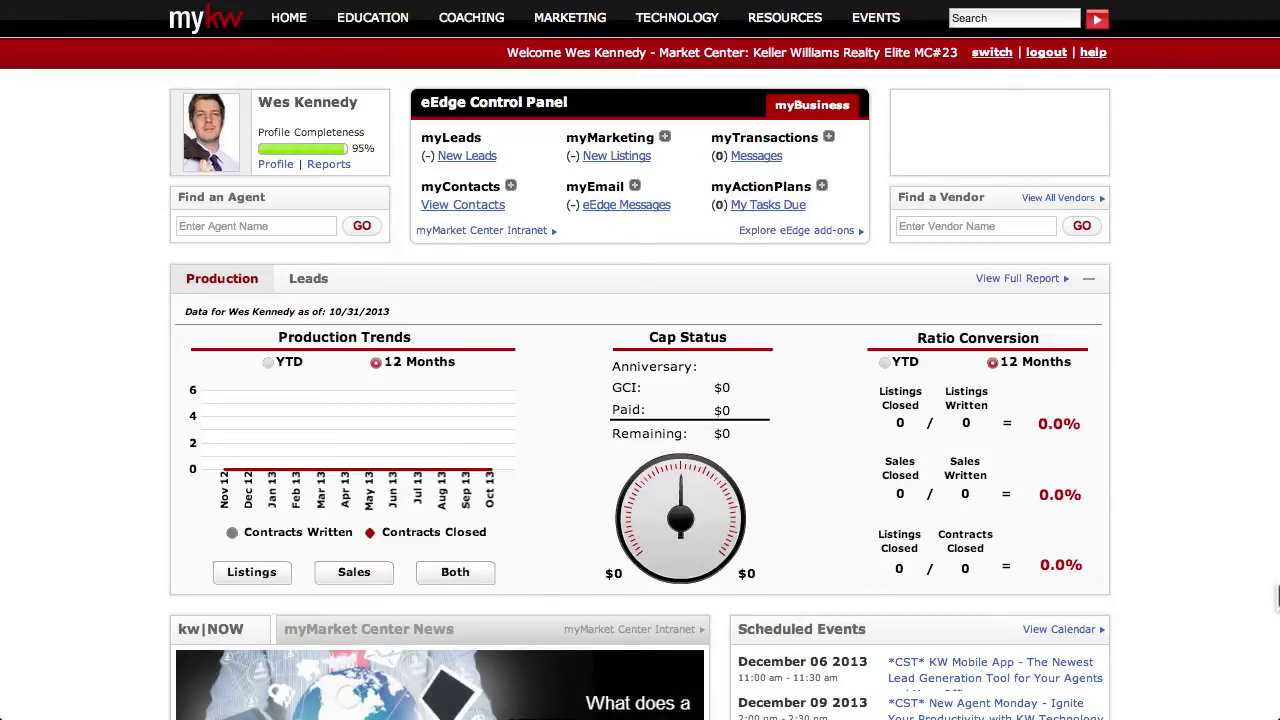
# Step: Go to Technology > KW Google Apps to open the email settings page
pyautogui.moveTo(694, 50)
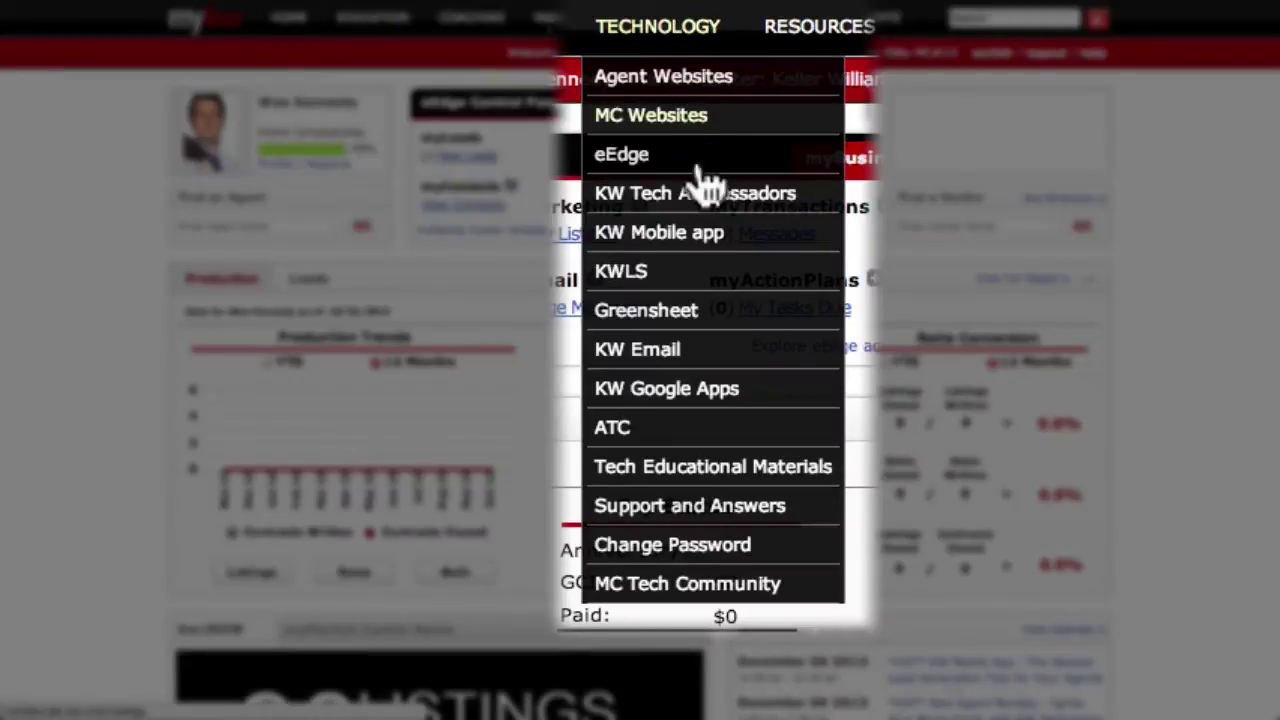
pyautogui.click(716, 390)
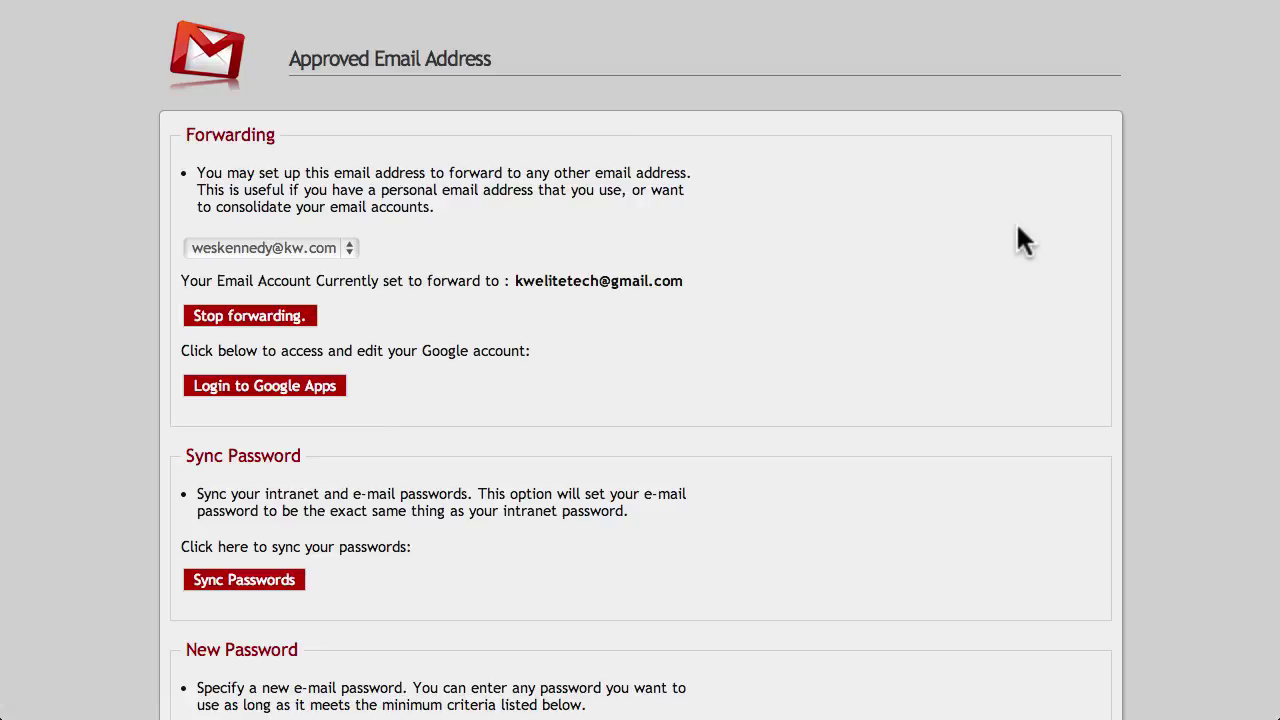
# Step: Enter a new KW Email password in the Password and Confirm Password fields
pyautogui.scroll(-5, 1018, 229)
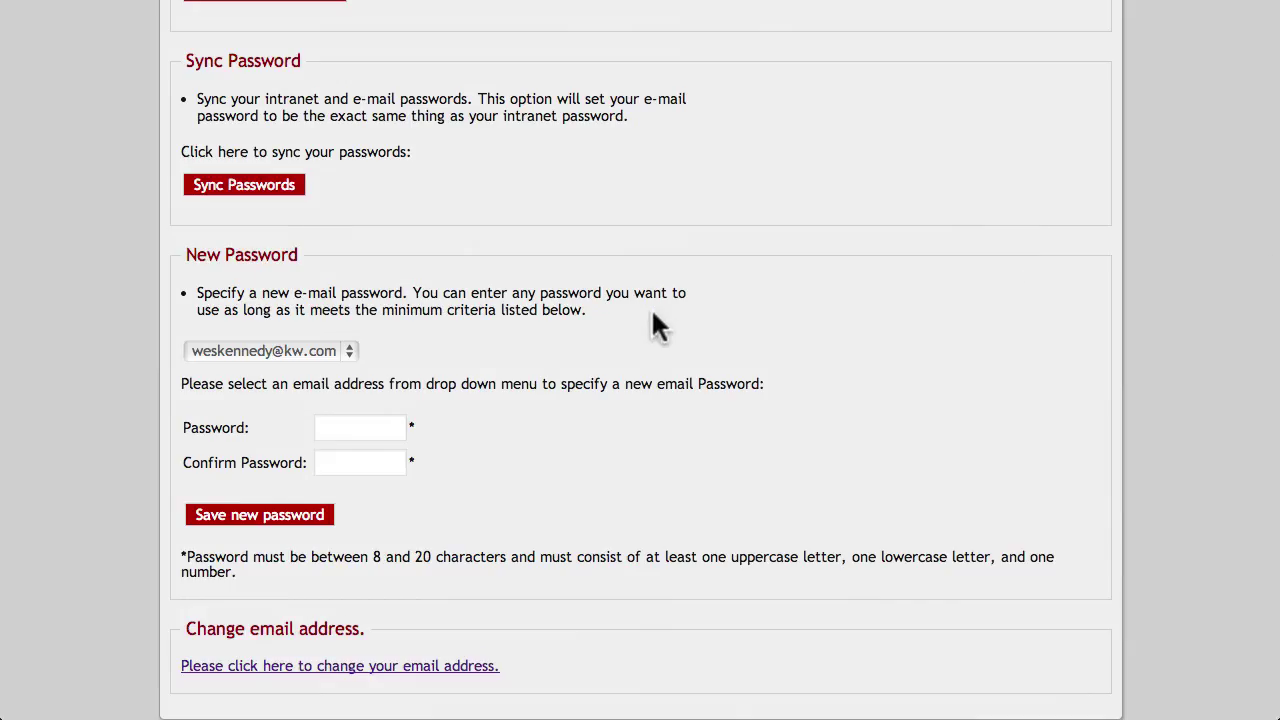
pyautogui.click(340, 430)
pyautogui.write('****')
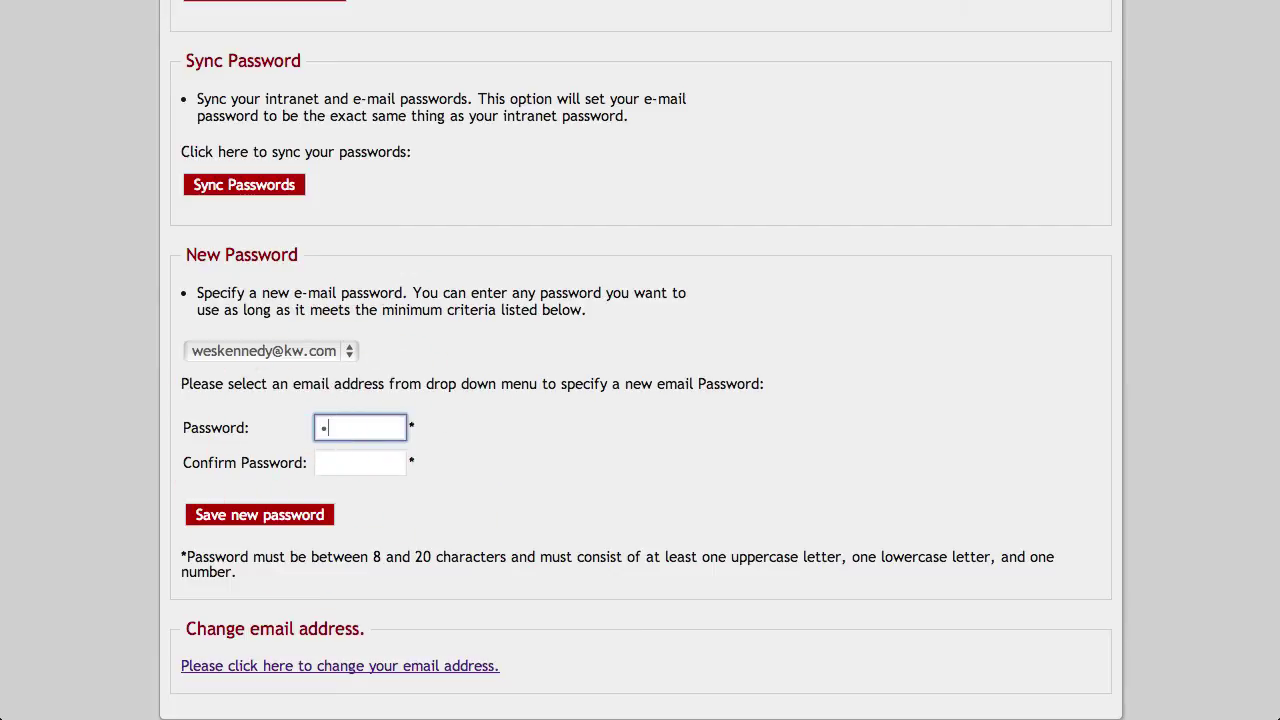
pyautogui.write('****')
pyautogui.click(360, 462)
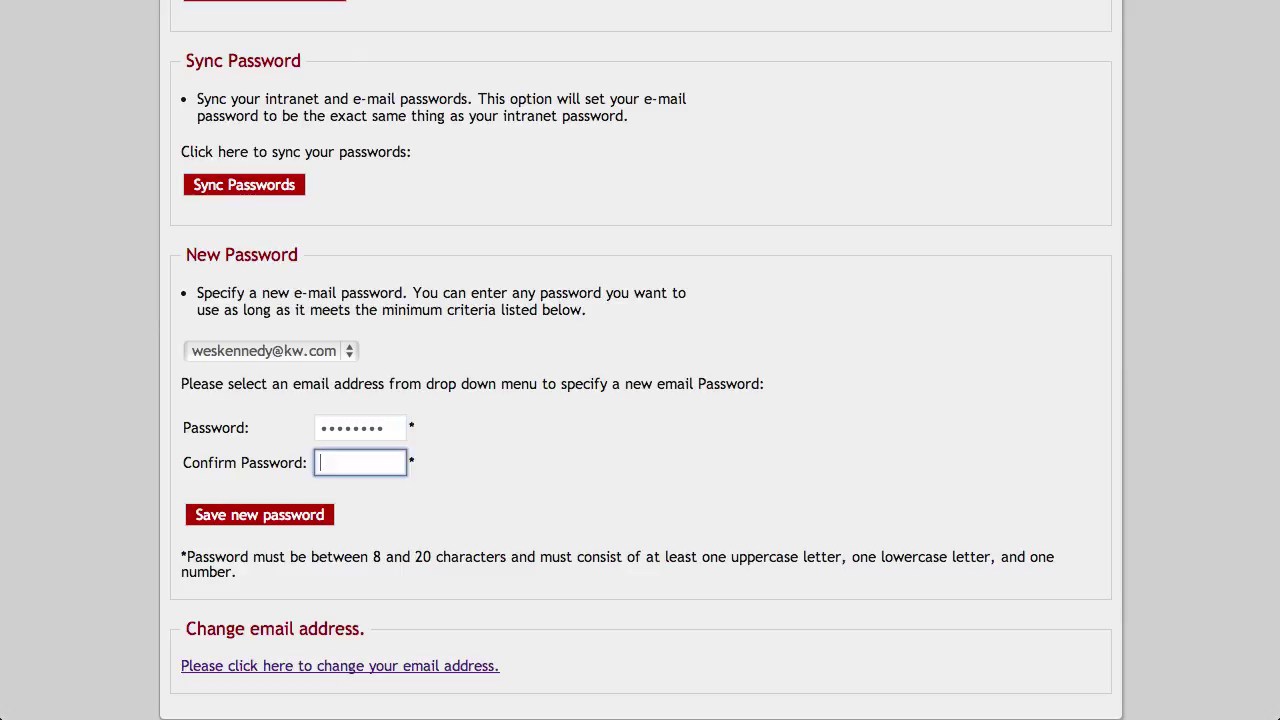
pyautogui.write('********')
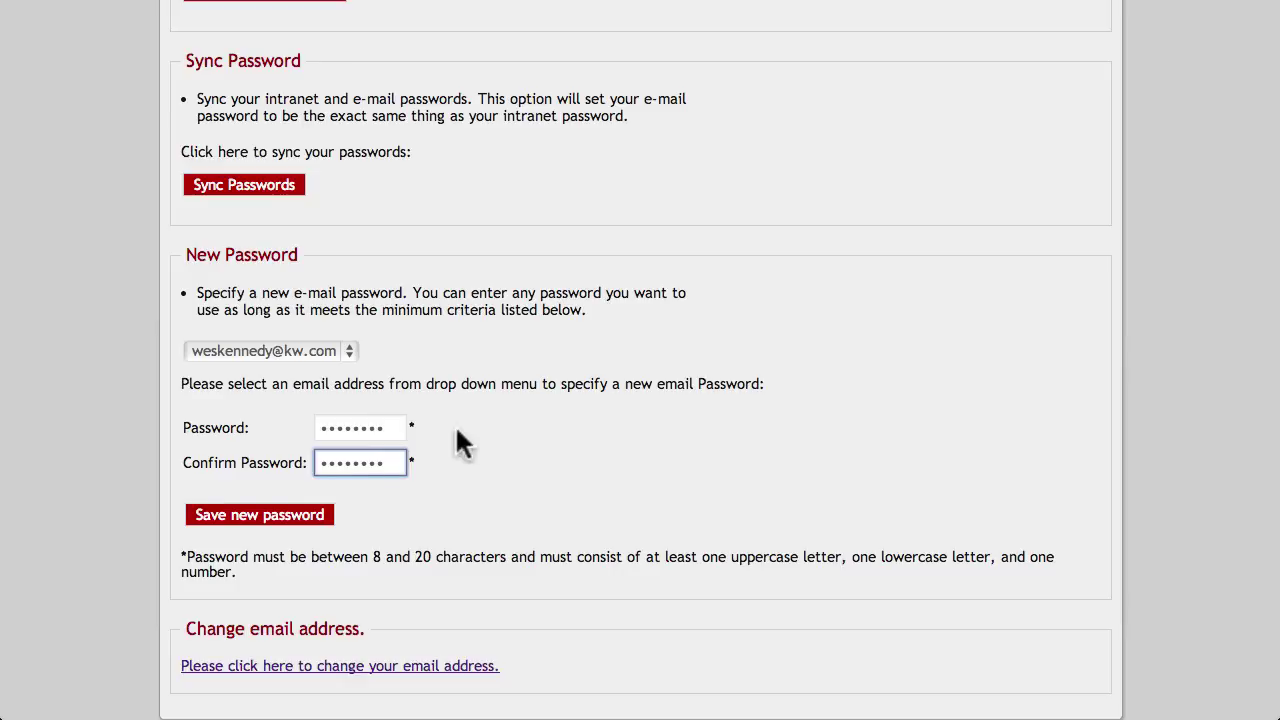